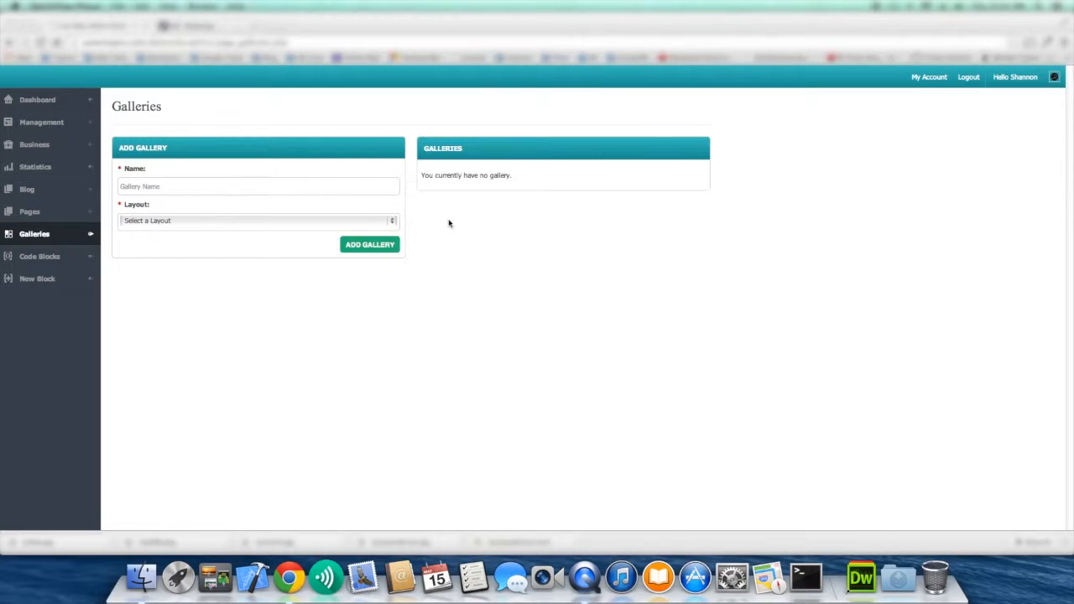
# Step: Add a gallery named Cars with the StandardLayout layout and dismiss the notification
pyautogui.click(360, 186)
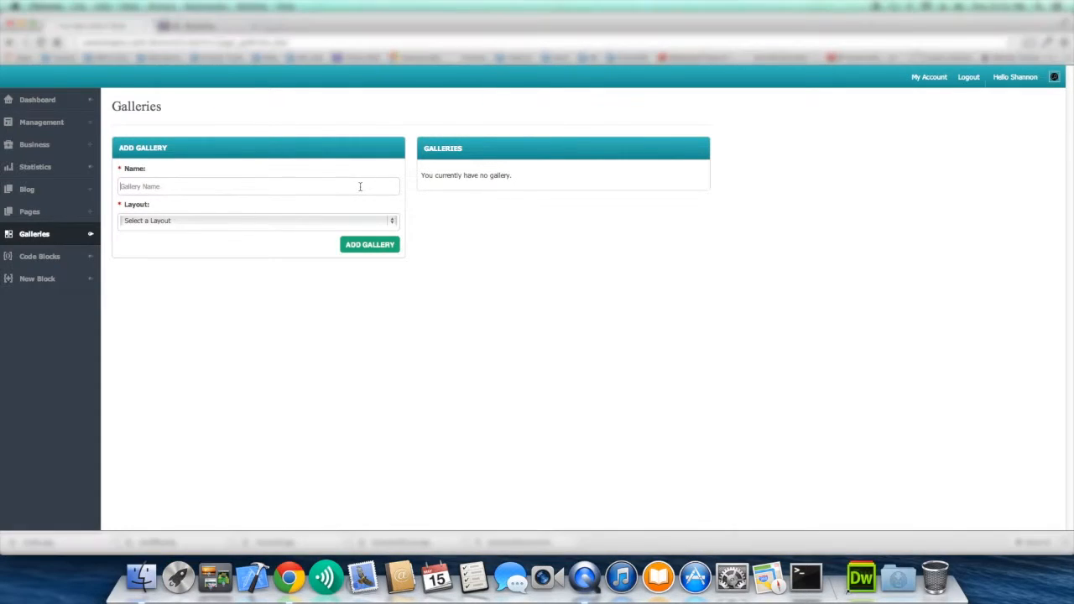
pyautogui.write('cat')
pyautogui.press('BackSpace')
pyautogui.press('BackSpace')
pyautogui.write('h')
pyautogui.press('BackSpace')
pyautogui.press('BackSpace')
pyautogui.write('Can')
pyautogui.click(319, 221)
pyautogui.click(166, 230)
pyautogui.click(357, 247)
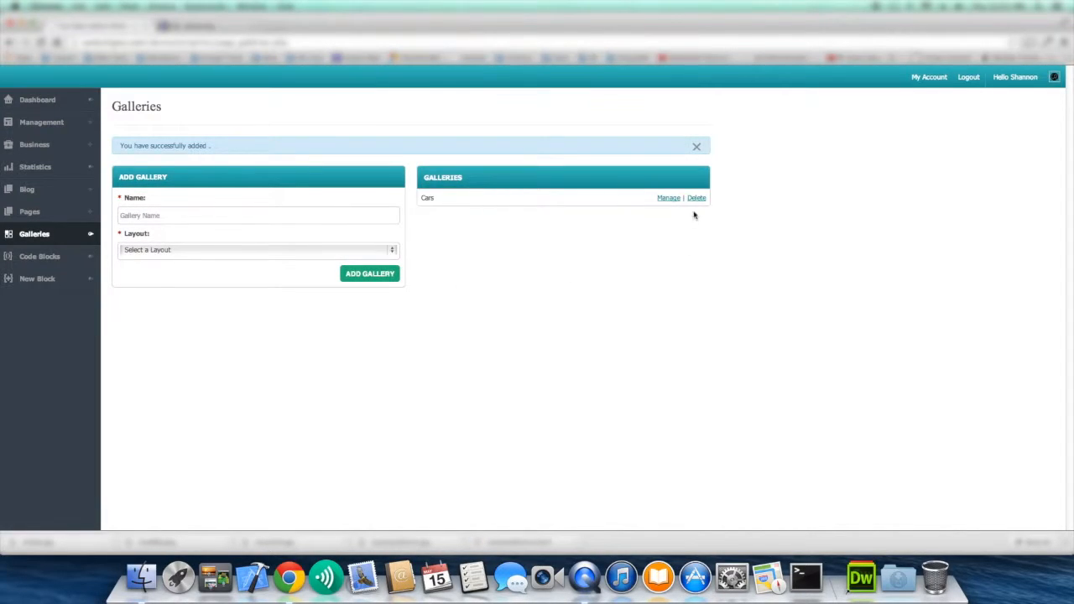
pyautogui.click(696, 148)
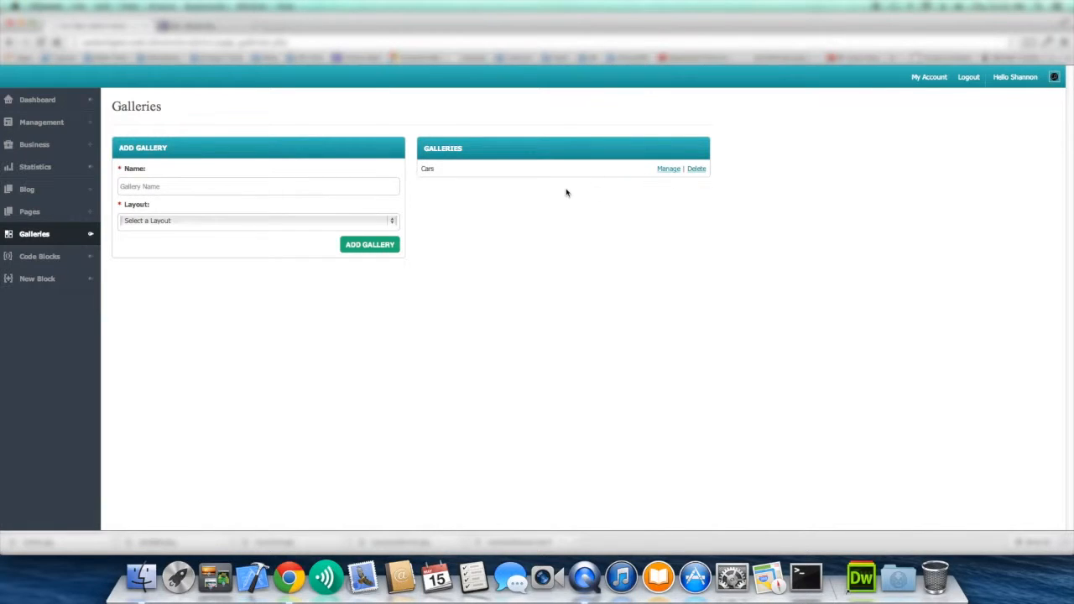
# Step: Open the Cars gallery for management and make it a slider, keeping the slider nav shown on hover
pyautogui.click(667, 170)
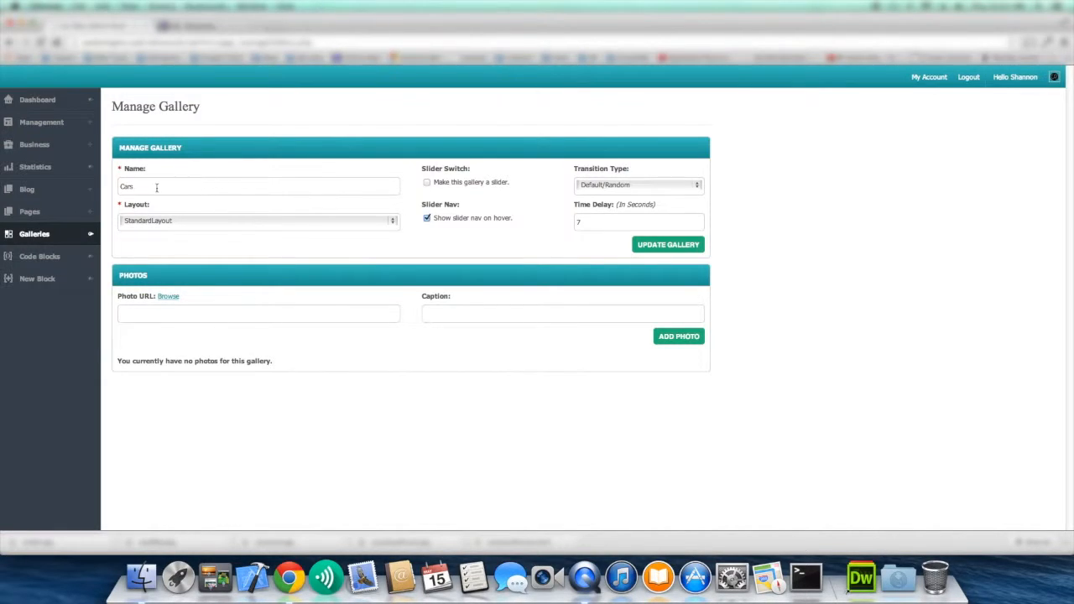
pyautogui.moveTo(155, 188); pyautogui.dragTo(110, 189)
pyautogui.click(444, 252)
pyautogui.click(427, 182)
pyautogui.click(427, 218)
pyautogui.click(427, 218)
# Step: Keep the Default/Random transition and 7-second time delay, update the gallery, and dismiss the notification
pyautogui.click(625, 186)
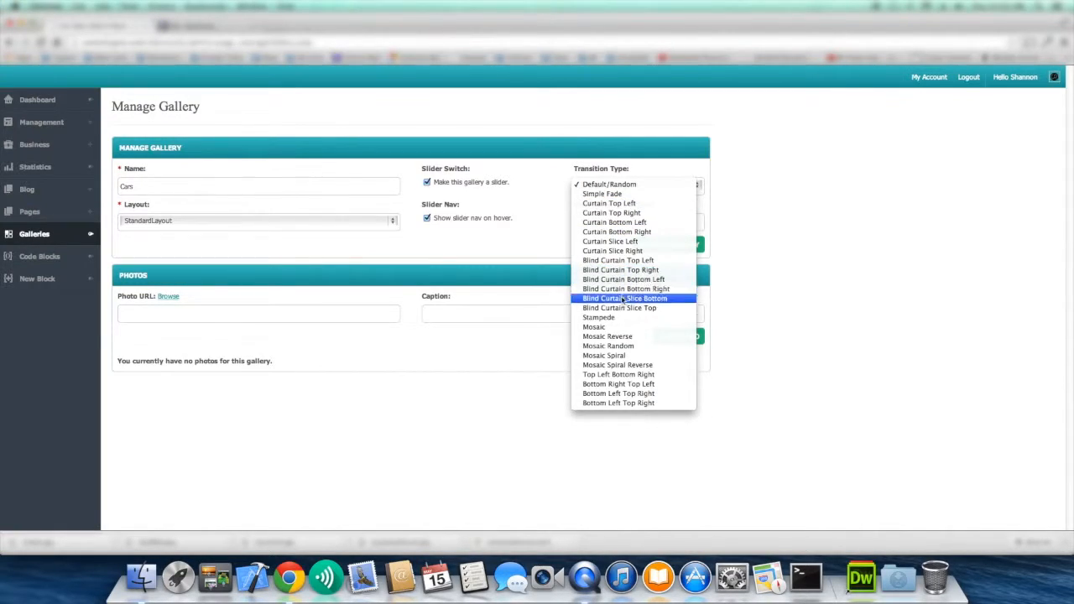
pyautogui.click(644, 186)
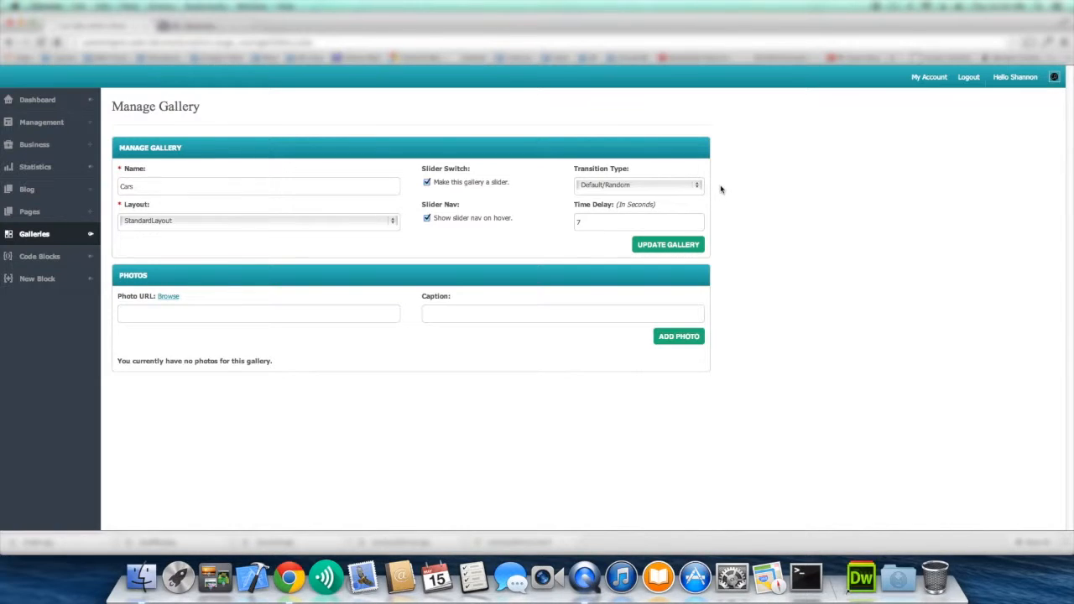
pyautogui.doubleClick(597, 221)
pyautogui.click(597, 221)
pyautogui.click(651, 249)
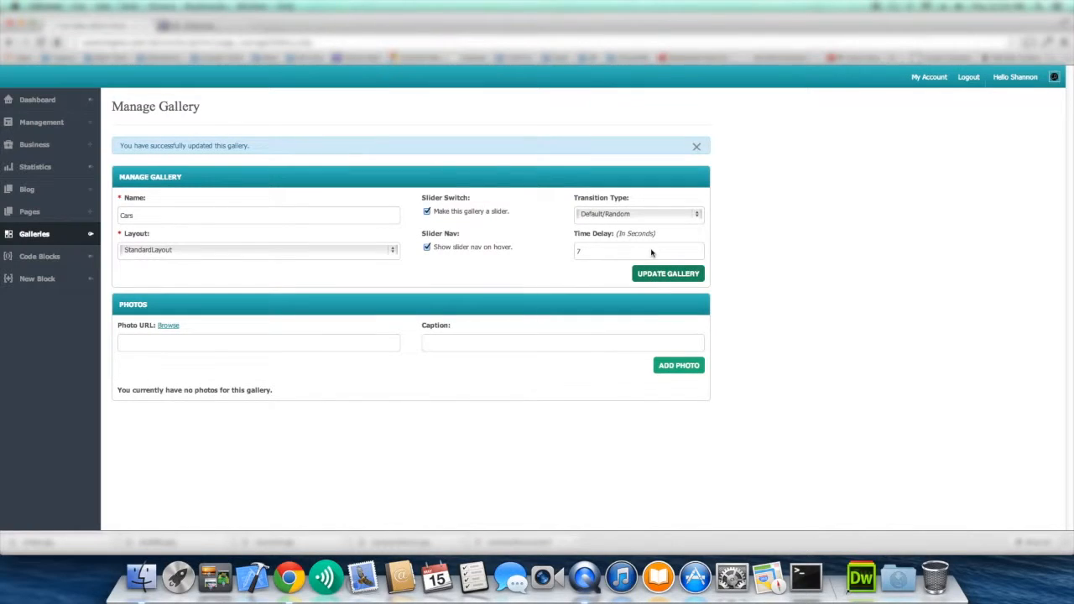
pyautogui.click(696, 147)
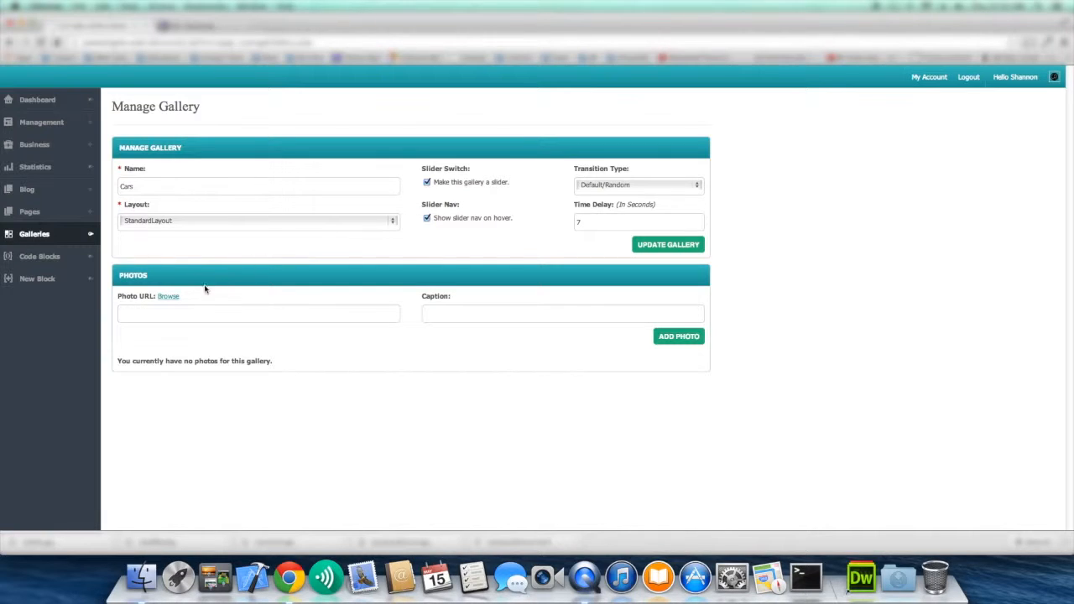
# Step: Add the uploaded 2015mustang.jpg to the gallery with the caption "2015 Mustang"
pyautogui.click(171, 301)
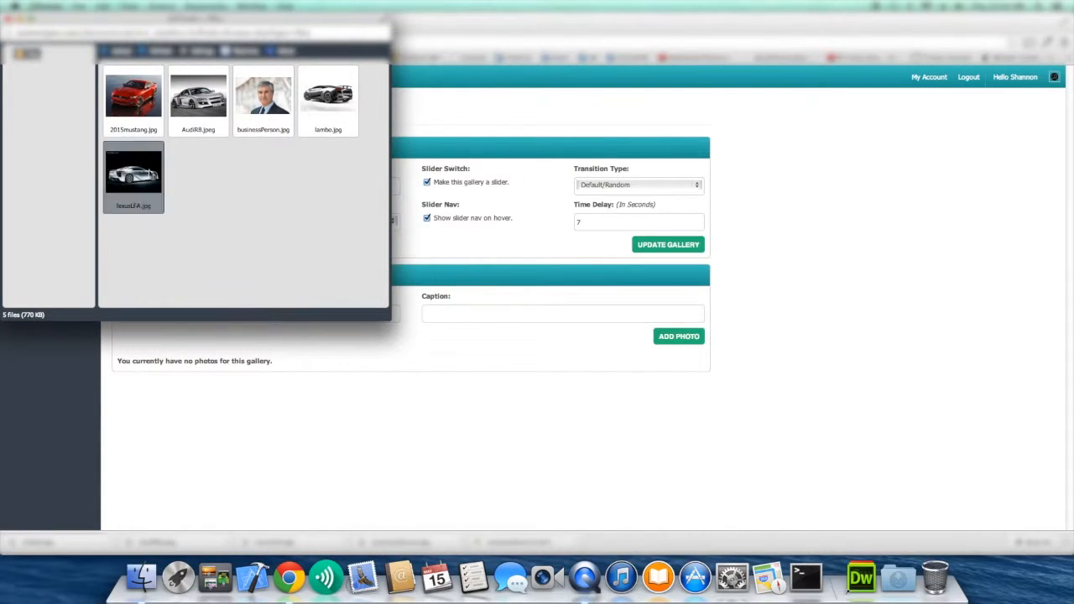
pyautogui.doubleClick(132, 112)
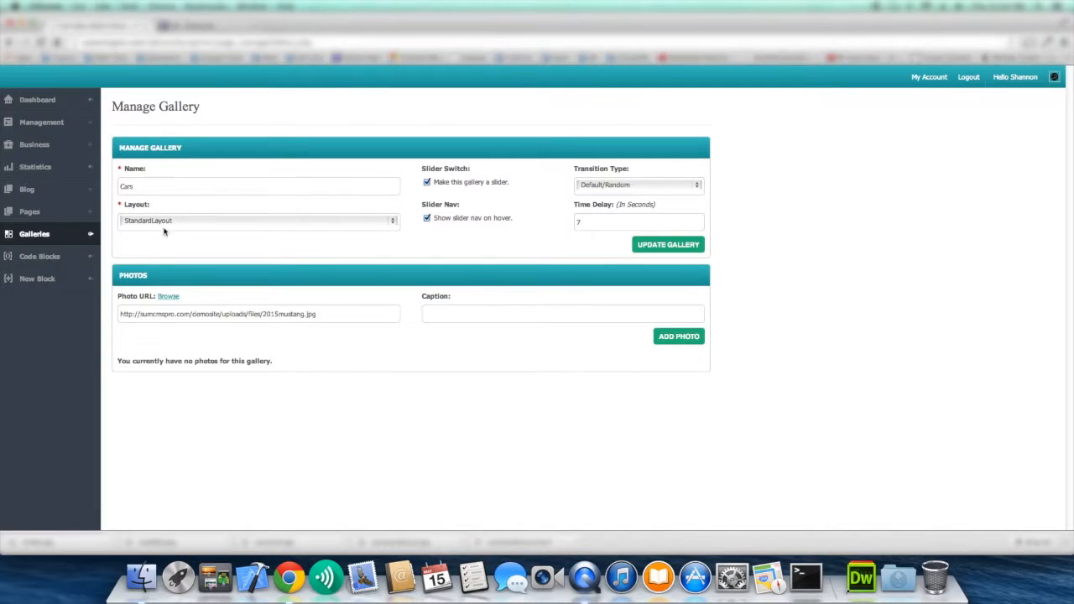
pyautogui.moveTo(327, 313); pyautogui.dragTo(117, 314)
pyautogui.click(471, 314)
pyautogui.write('2015 Mustang')
pyautogui.click(667, 339)
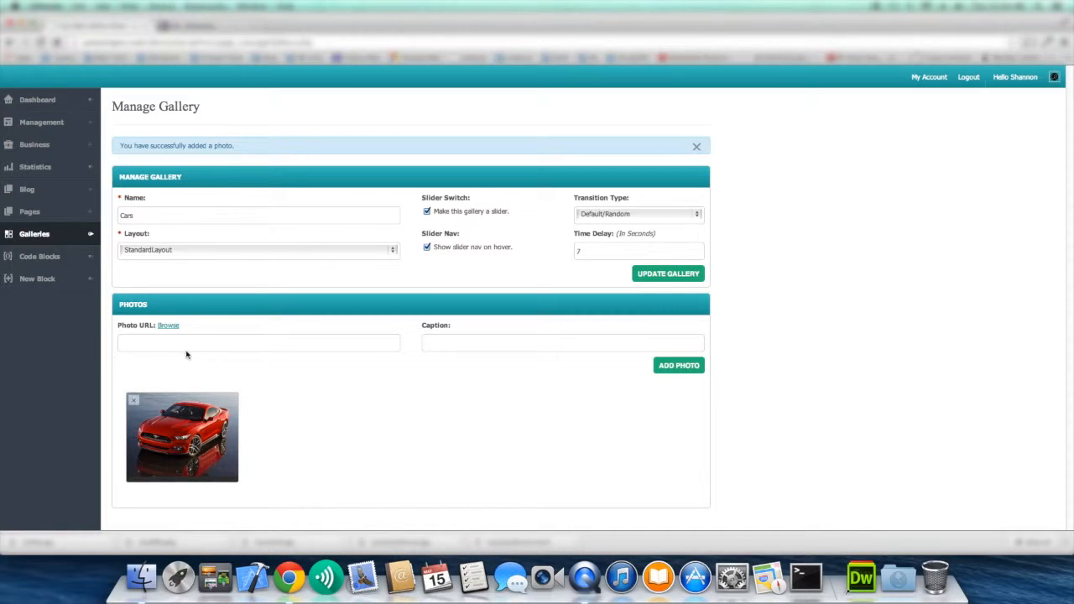
# Step: Add the uploaded AudiR8.jpeg, lambo.jpg and lexusLFA.jpg photos to the gallery
pyautogui.click(172, 327)
pyautogui.doubleClick(208, 109)
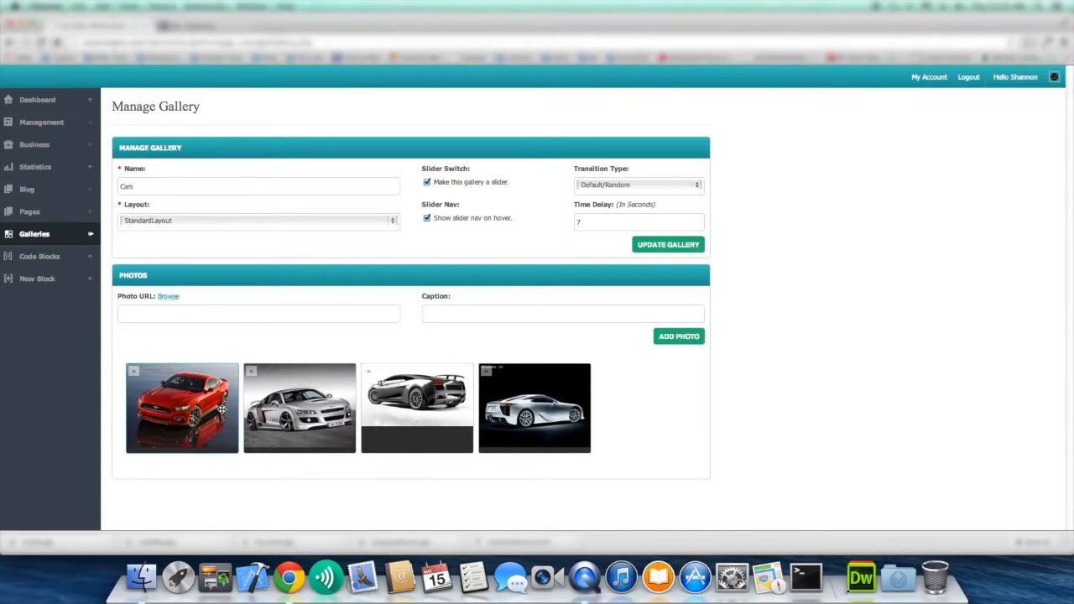
# Step: Reorder the gallery photos so the Lexus comes first, followed by the Lamborghini, the Audi and the red Mustang
pyautogui.moveTo(184, 407); pyautogui.dragTo(433, 416)
pyautogui.moveTo(539, 399); pyautogui.dragTo(394, 411)
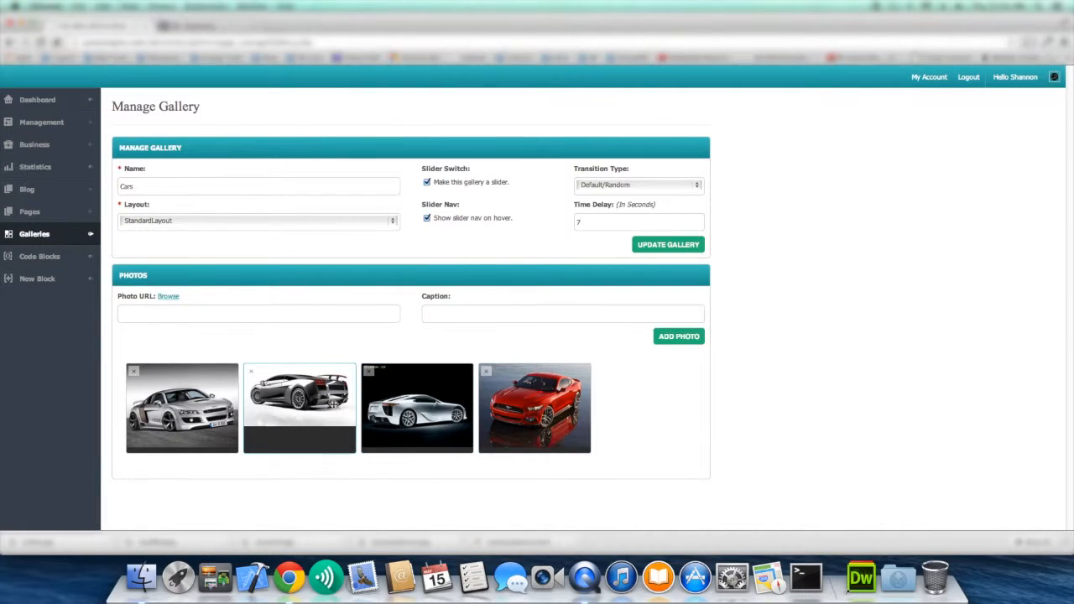
pyautogui.moveTo(422, 403); pyautogui.dragTo(186, 400)
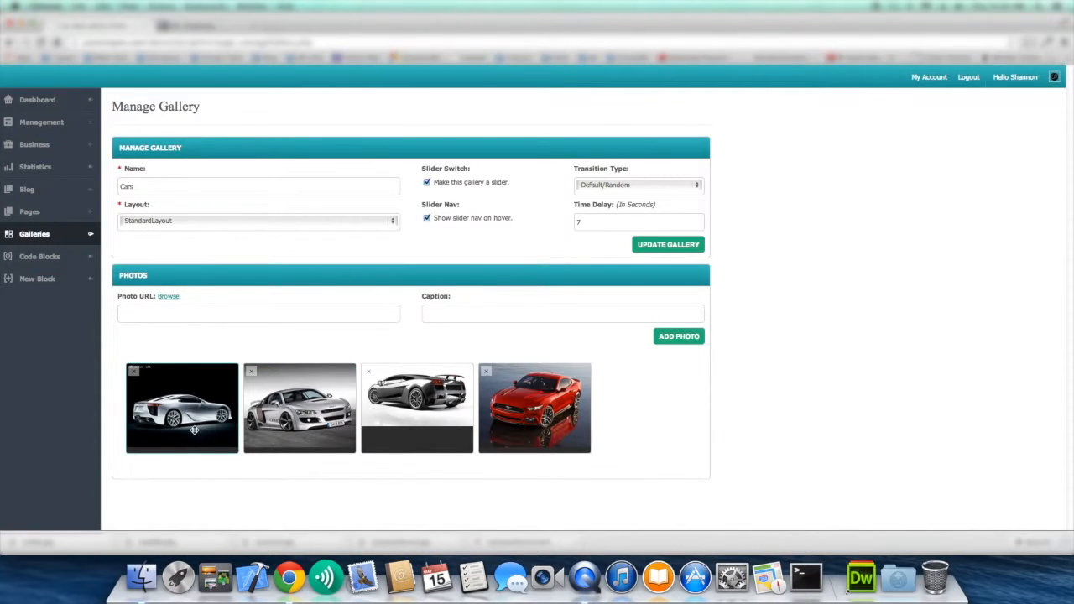
pyautogui.moveTo(404, 402); pyautogui.dragTo(298, 400)
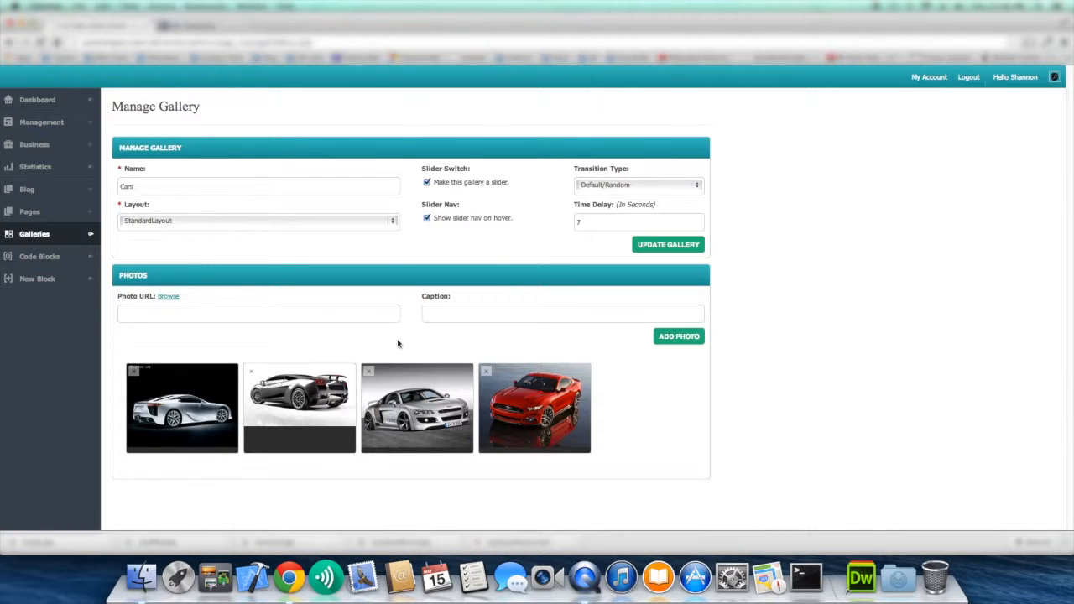
pyautogui.moveTo(485, 369); pyautogui.dragTo(363, 366)
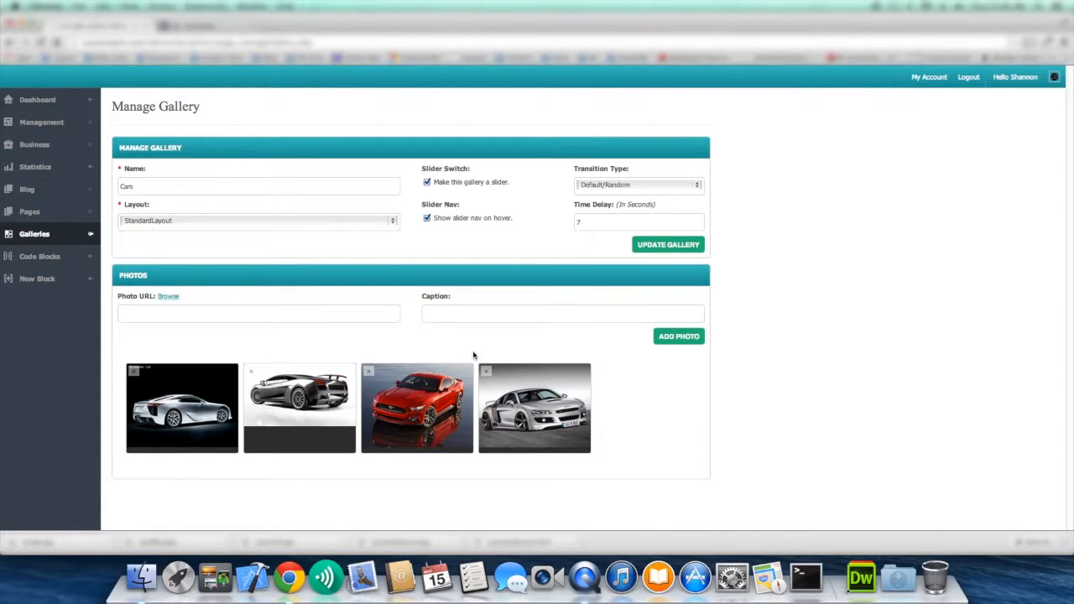
pyautogui.moveTo(422, 393); pyautogui.dragTo(554, 390)
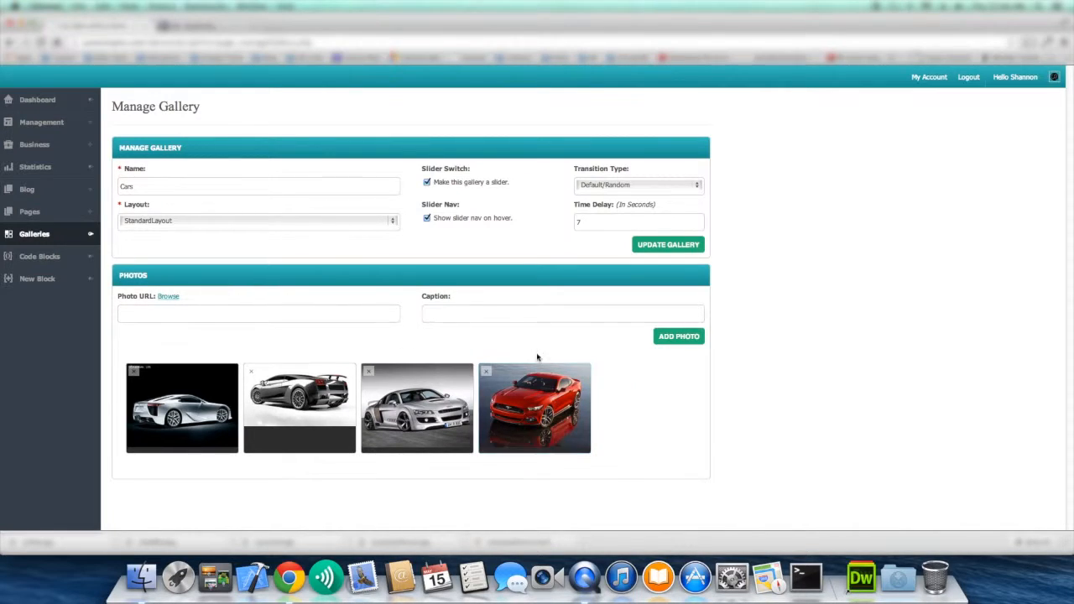